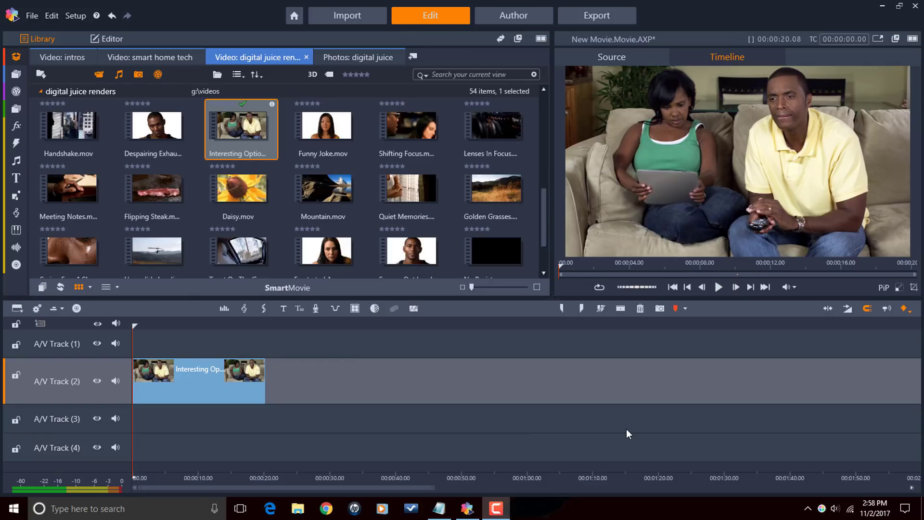
Select the couple-on-sofa clip on the timeline and bring up its Pan and Zoom settings in the Editor
left_click(205, 377)
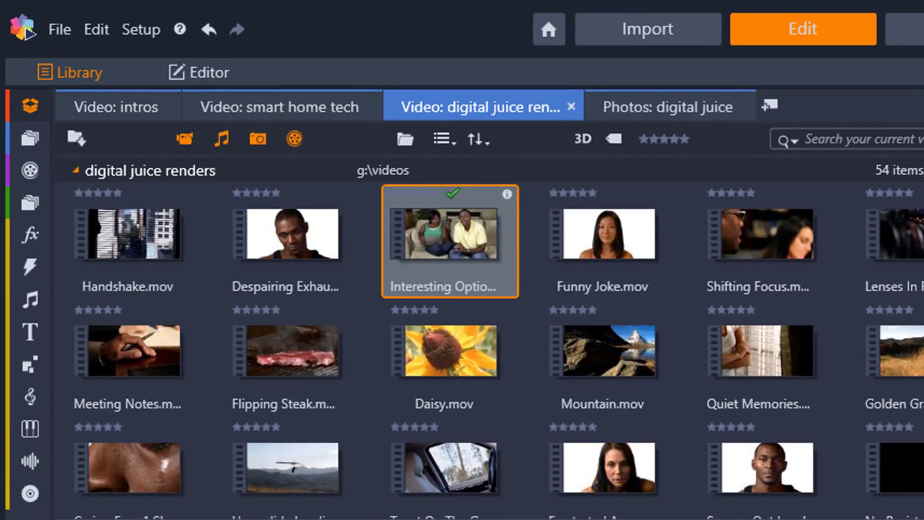
left_click(209, 76)
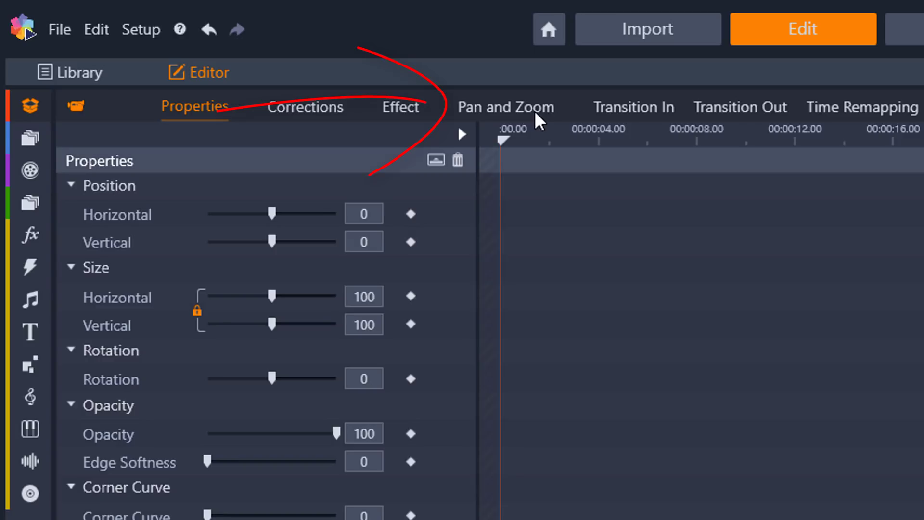
left_click(536, 111)
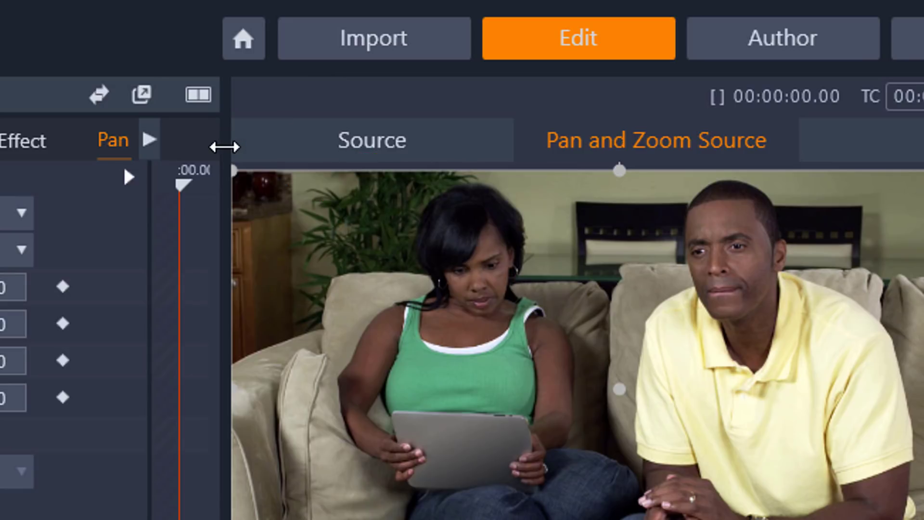
Widen the editor panel and enlarge the Source and Timeline preview players side by side
mouse_move(224, 147)
left_mouse_down()
mouse_move(456, 140)
mouse_move(710, 154)
left_mouse_up()
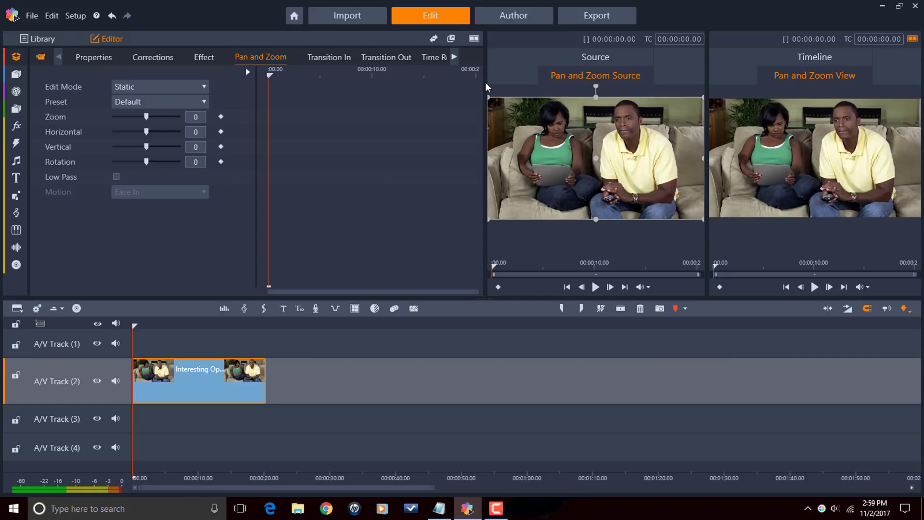
left_click_drag(482, 83, 265, 96)
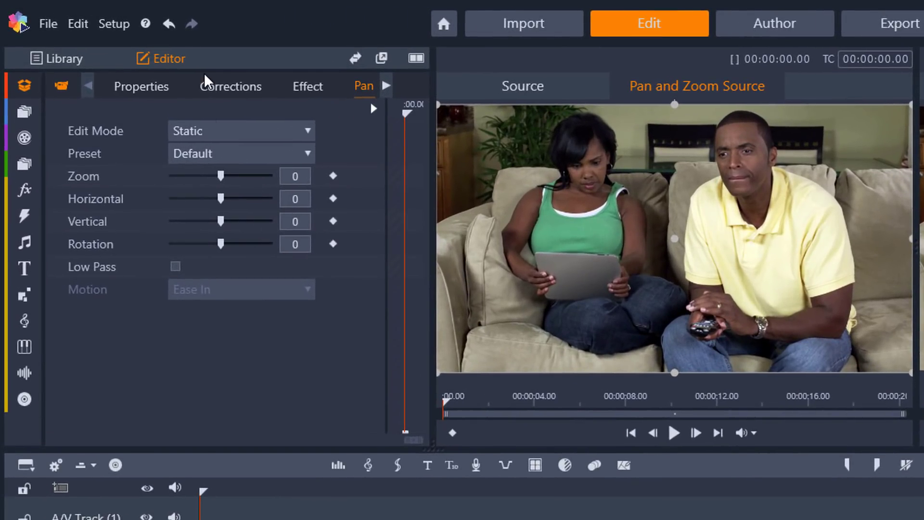
left_click(309, 130)
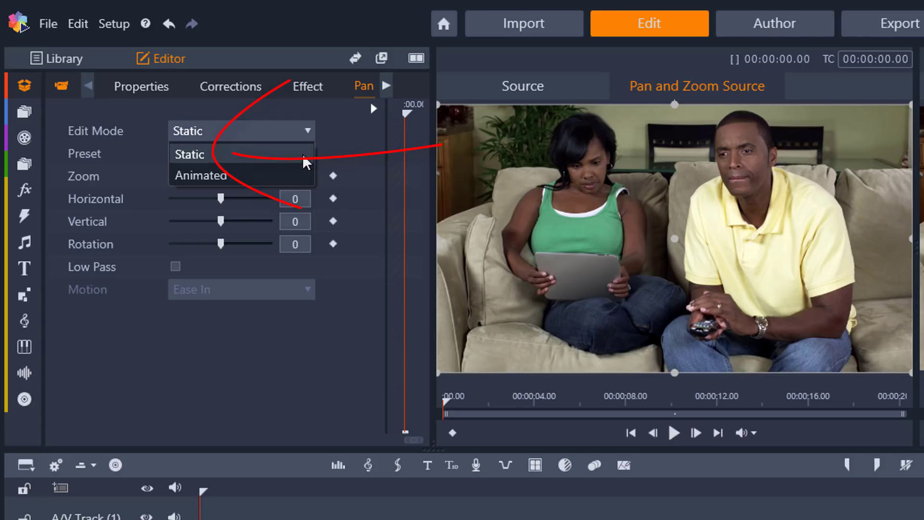
left_click(267, 153)
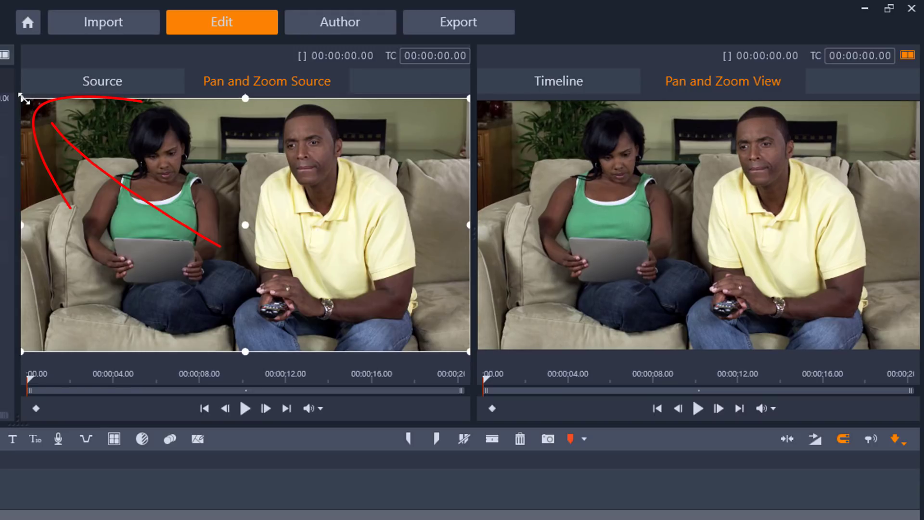
Zoom the Source frame in toward the man, shift it left, and tilt it to rotation 6
left_click_drag(21, 99, 174, 178)
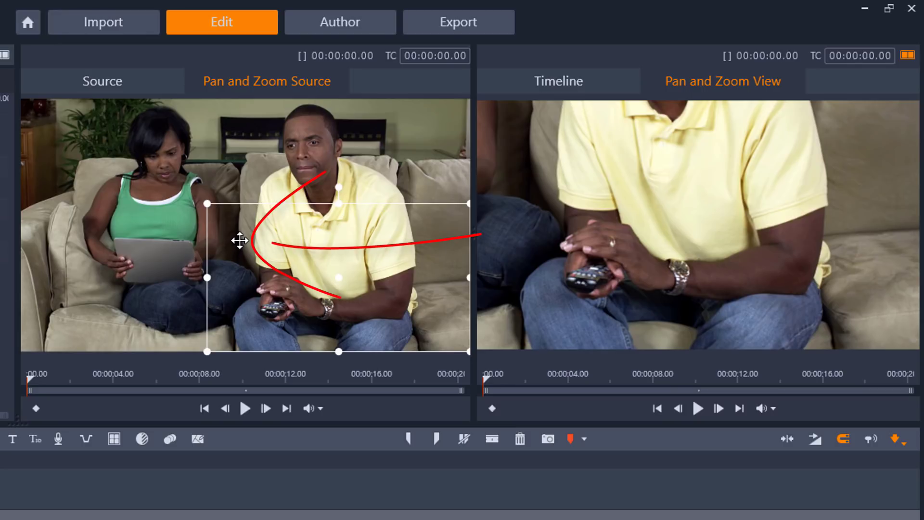
left_click_drag(240, 240, 149, 169)
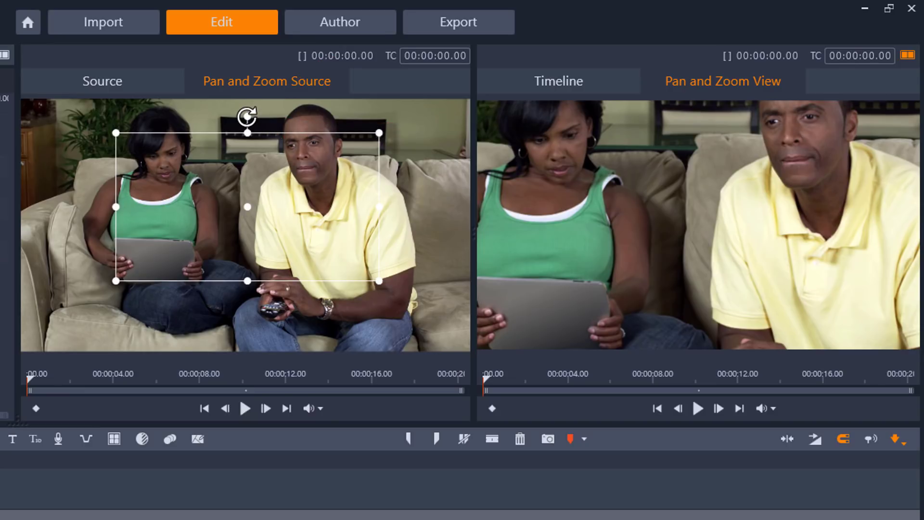
left_click_drag(247, 115, 237, 117)
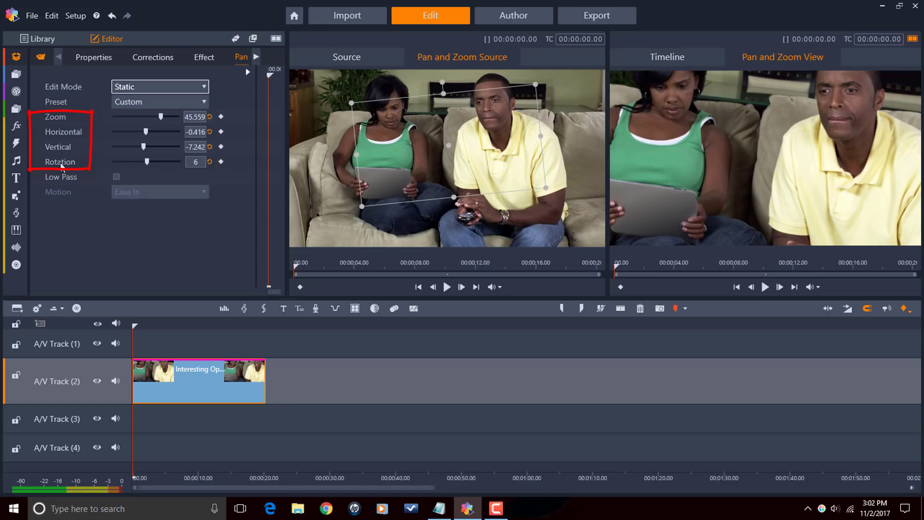
Return Rotation, Vertical, Horizontal and Zoom each to 0 to restore the full untilted frame
double_click(61, 164)
double_click(59, 145)
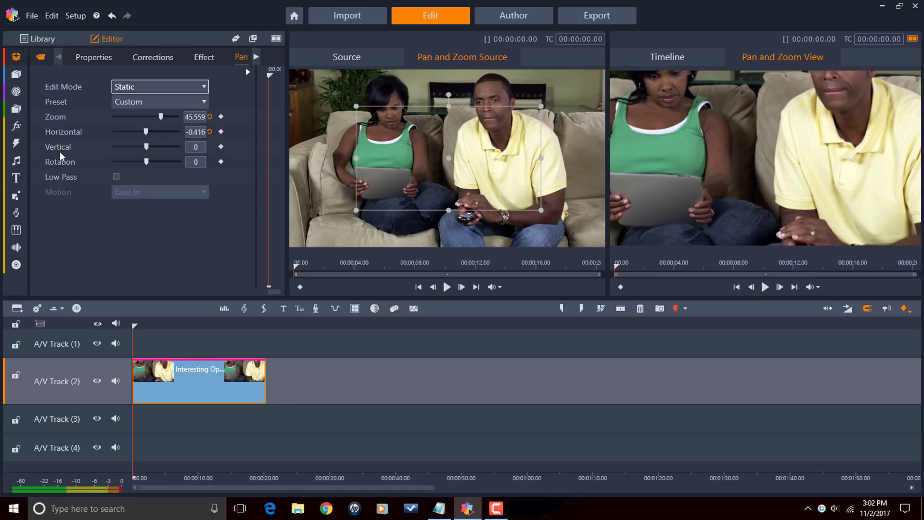
double_click(58, 134)
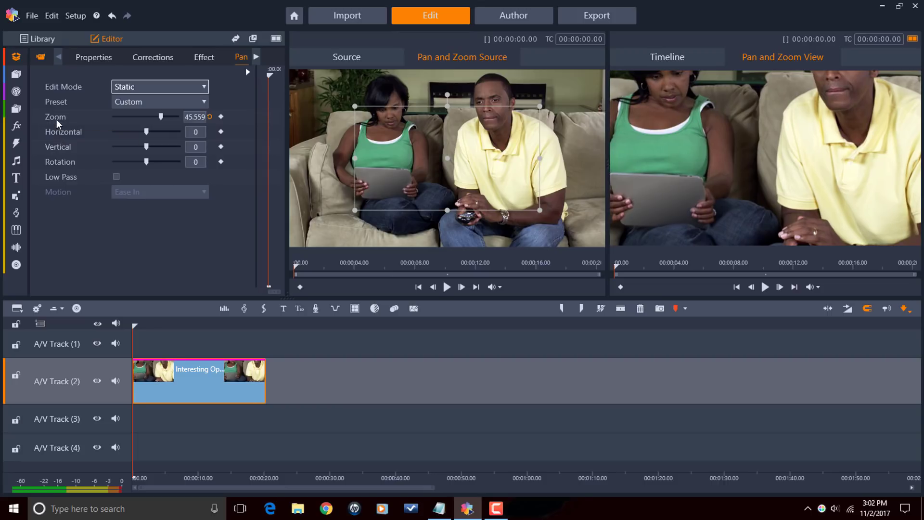
double_click(56, 118)
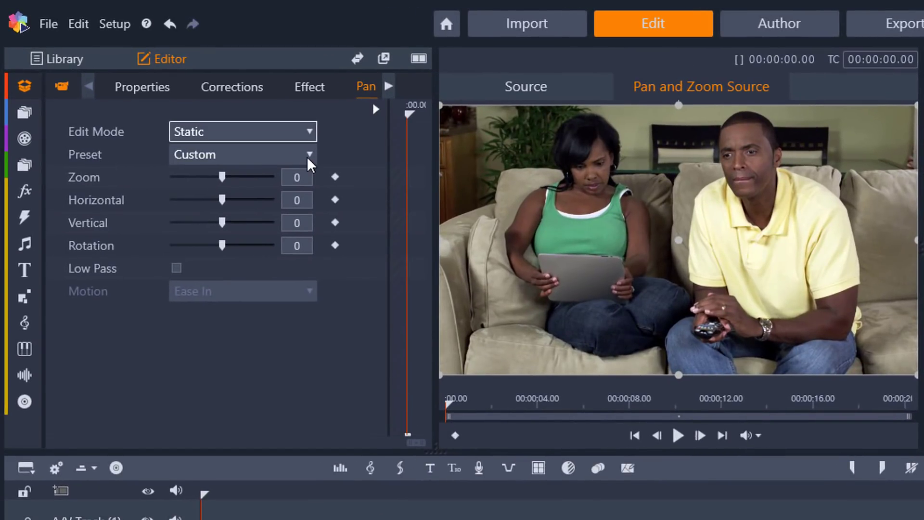
Try the Static Small Zoom preset, then settle on Static Big Zoom for zoom 50
left_click(308, 157)
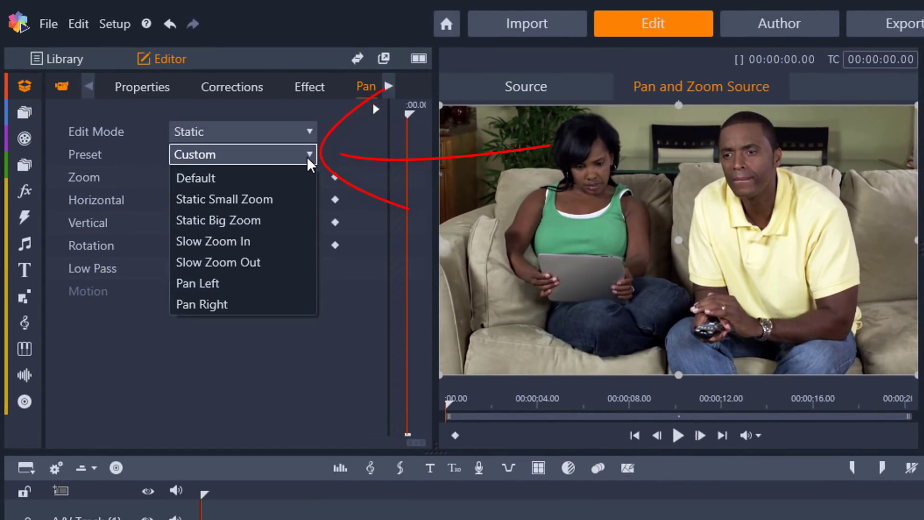
left_click(287, 197)
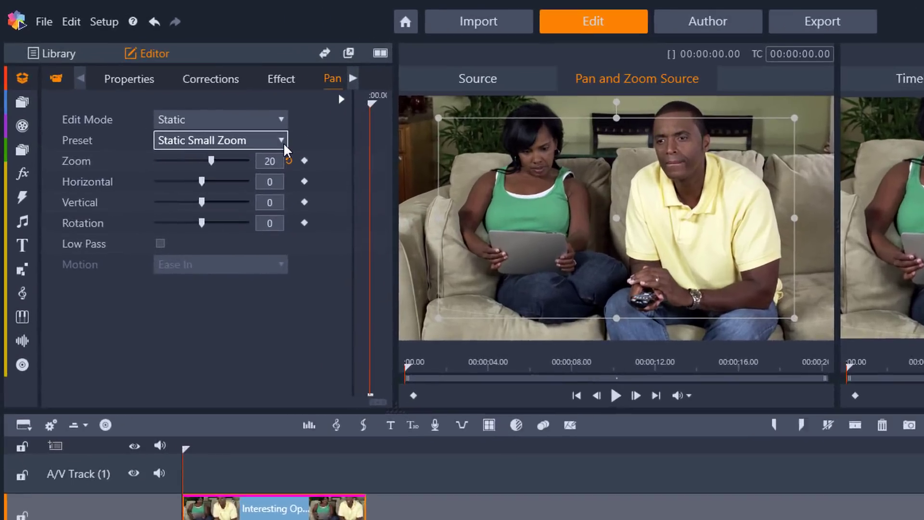
left_click(282, 140)
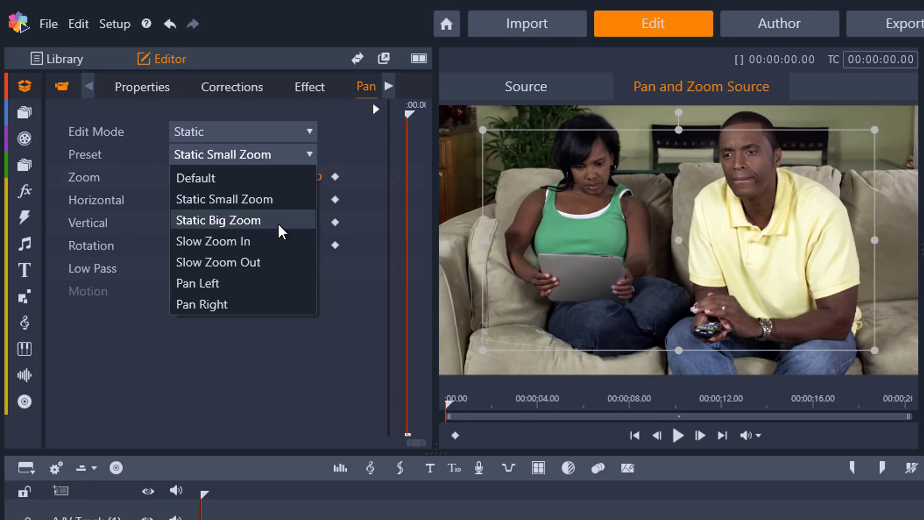
left_click(281, 230)
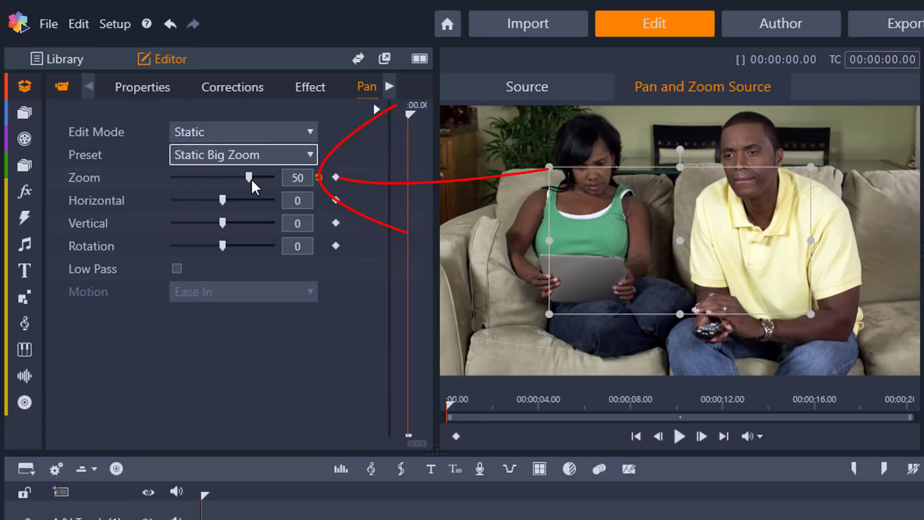
Drag the sliders to Zoom 65.925, Horizontal 8.575, Vertical 8.575 and Rotation 65
left_click_drag(251, 178, 263, 193)
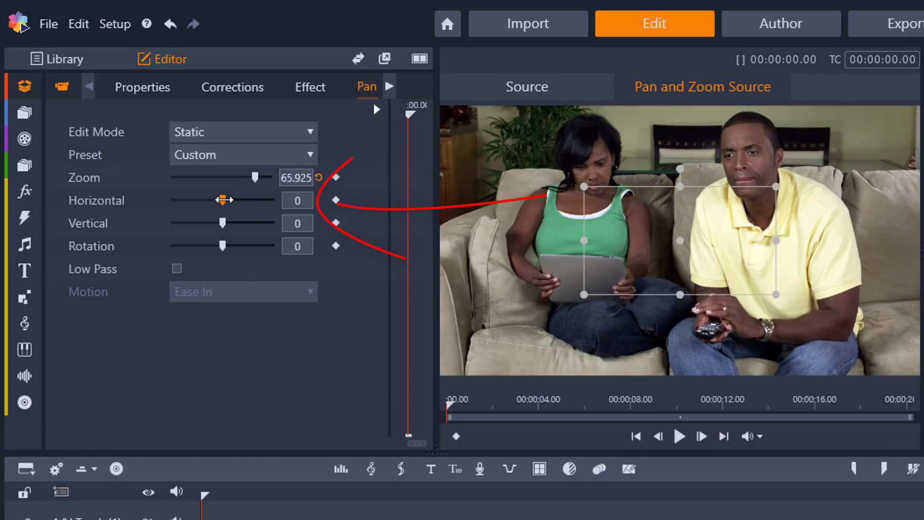
left_click_drag(223, 200, 229, 200)
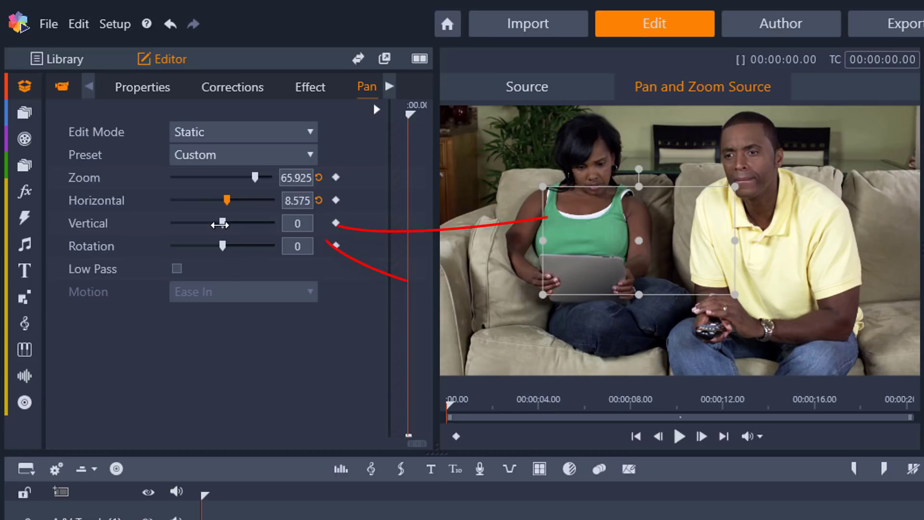
left_click_drag(220, 224, 227, 223)
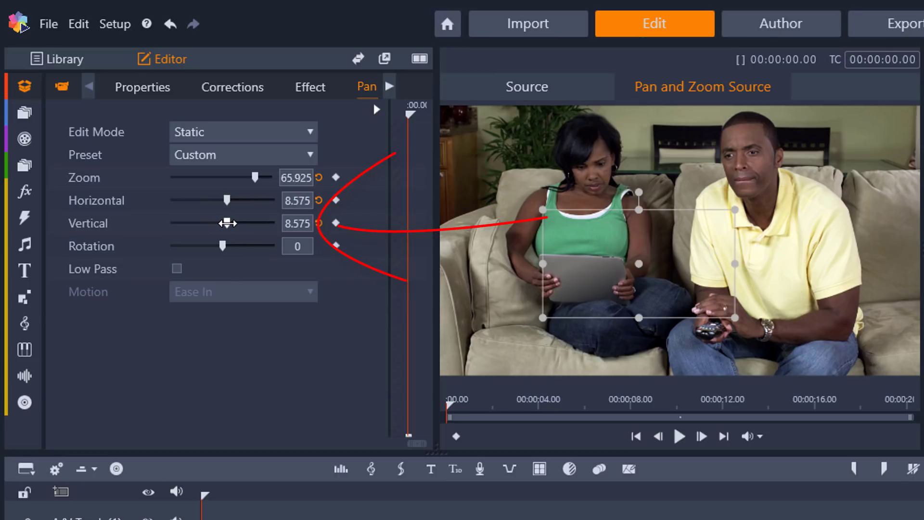
left_click_drag(230, 248, 237, 247)
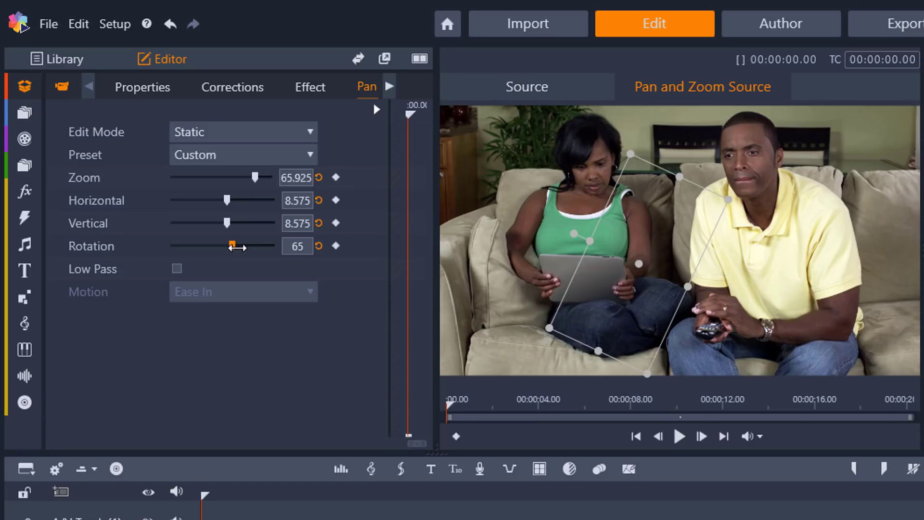
Reset Rotation, Vertical, Horizontal and Zoom to 0 under the Custom preset
double_click(97, 248)
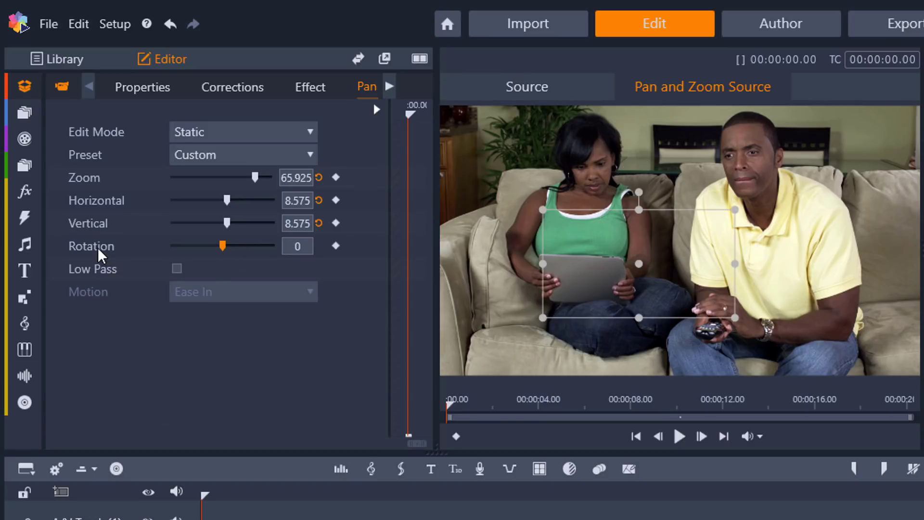
double_click(93, 222)
double_click(99, 200)
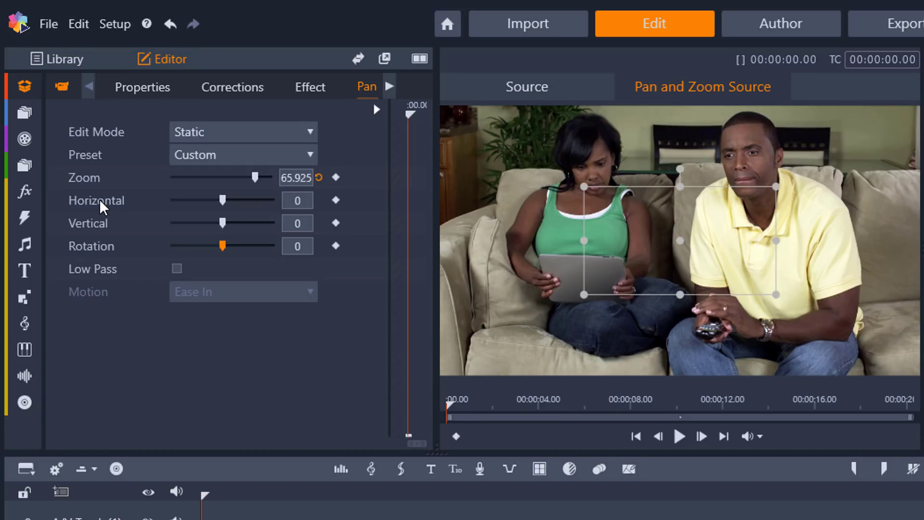
double_click(86, 178)
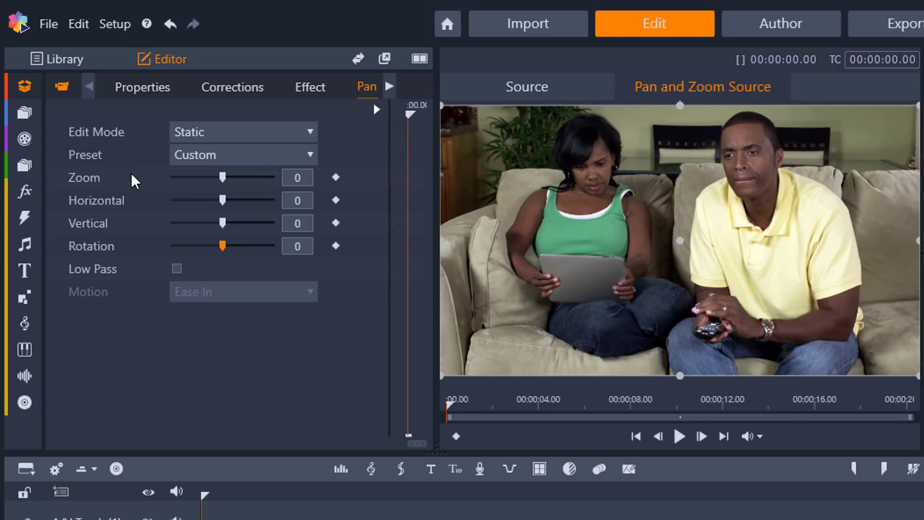
left_click(309, 131)
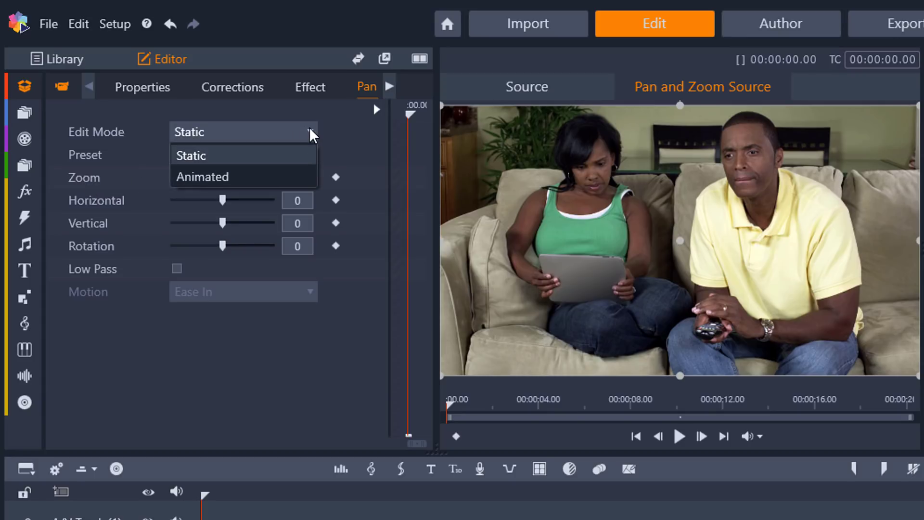
Switch the Pan and Zoom Edit Mode from Static to Animated
left_click(299, 173)
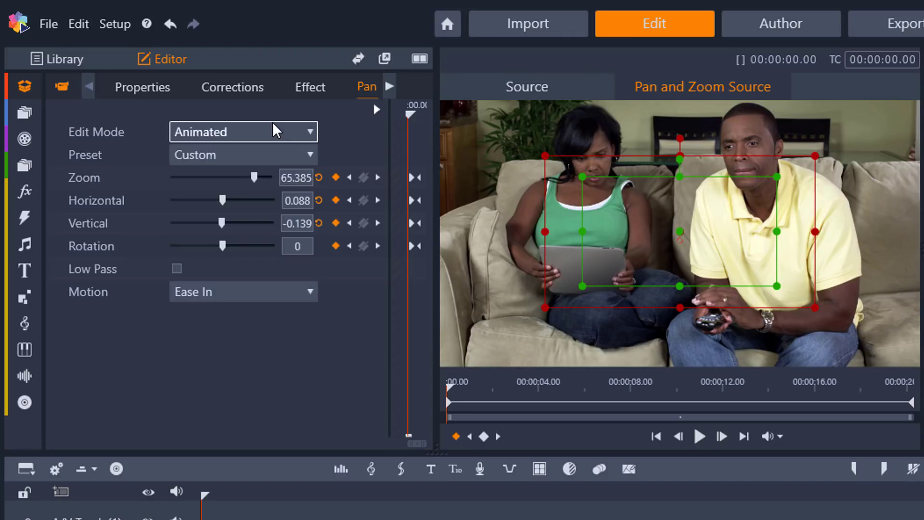
left_click(311, 154)
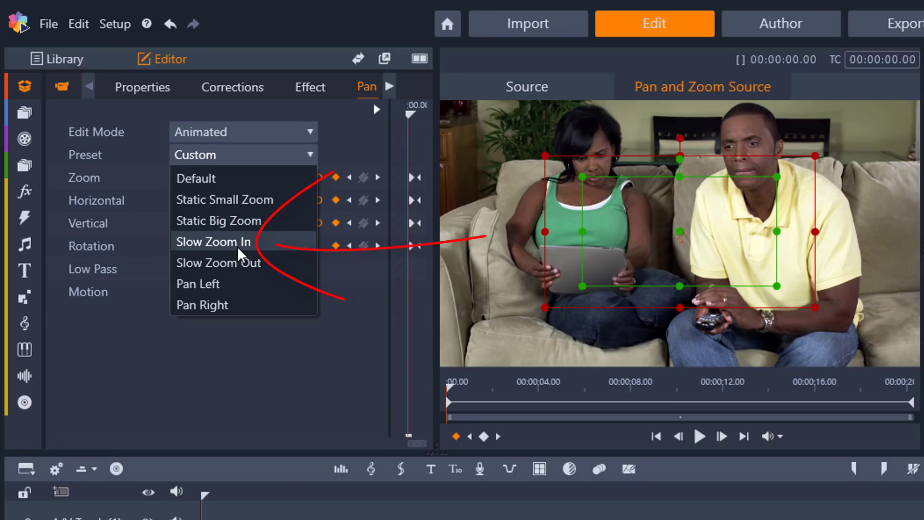
Apply the Slow Zoom In preset, preview it about 3 seconds in, then return to the start
left_click(253, 244)
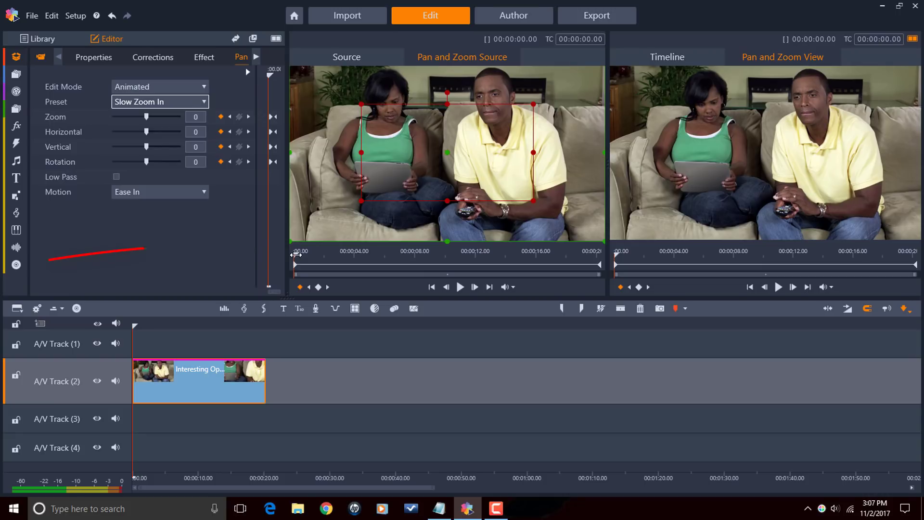
left_click_drag(295, 254, 302, 255)
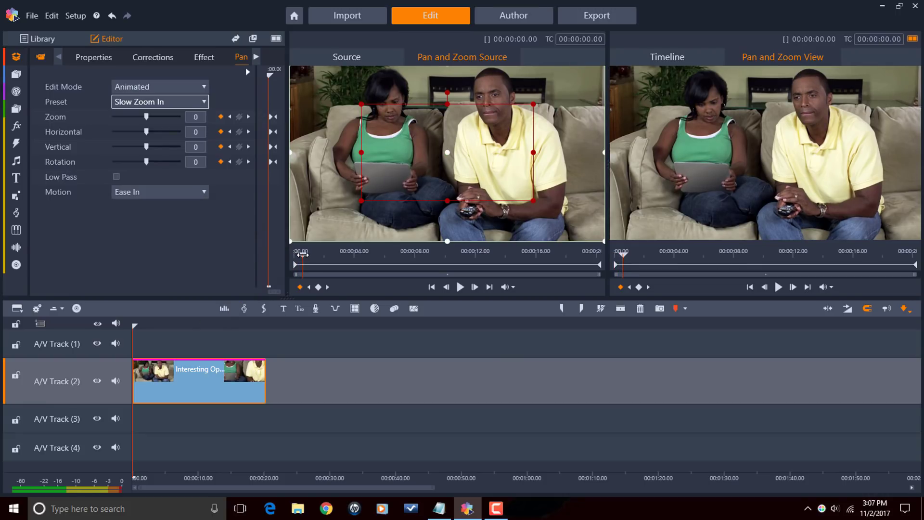
left_click_drag(302, 254, 353, 260)
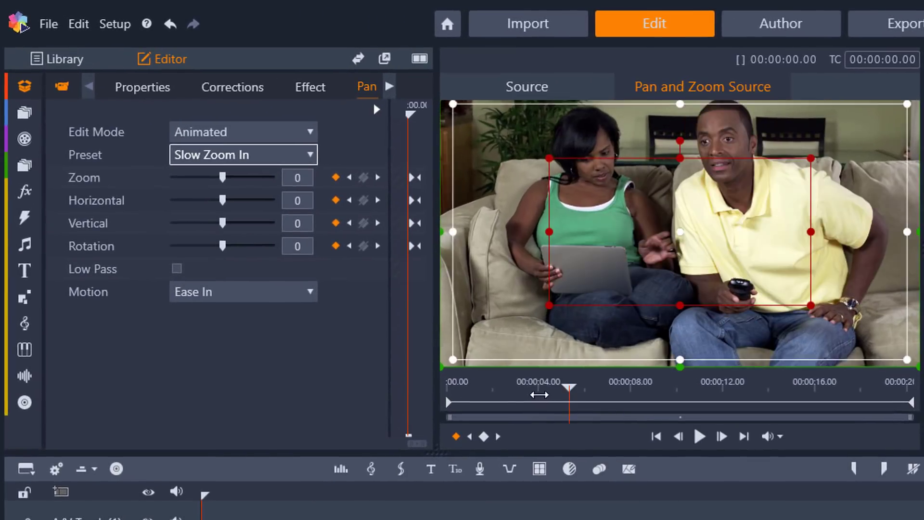
left_click_drag(539, 394, 449, 395)
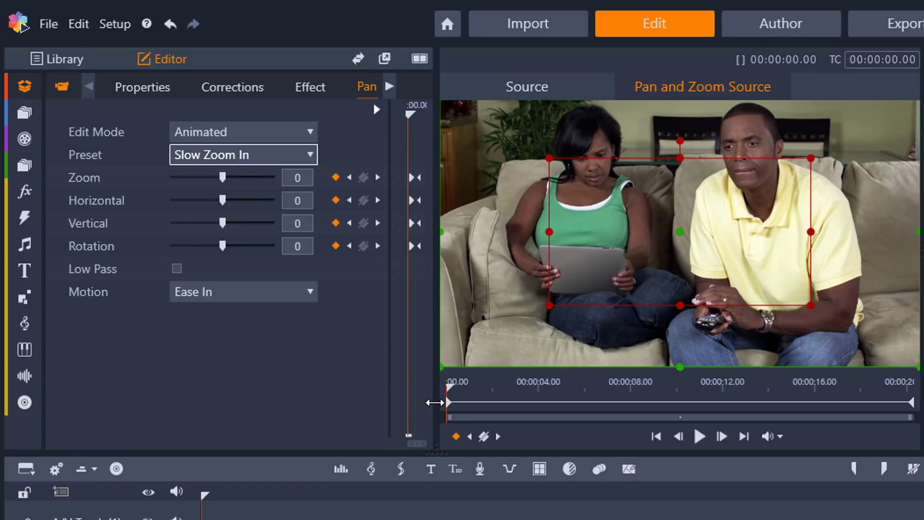
Apply the Slow Zoom Out preset, preview it about 4 seconds in, then return to the start
left_click(309, 153)
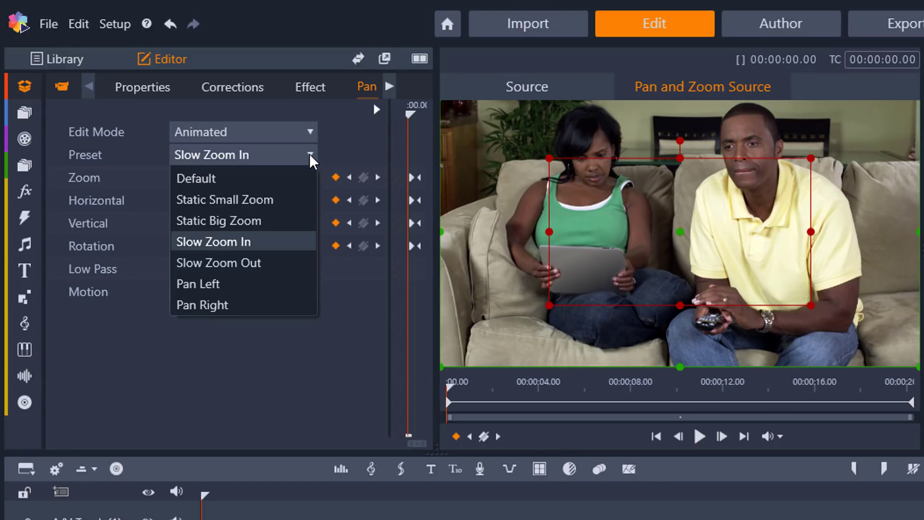
left_click(289, 263)
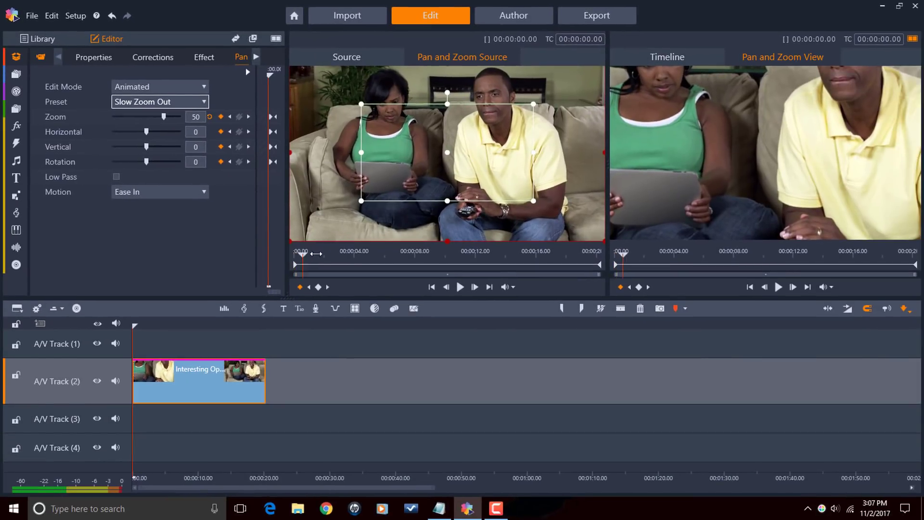
left_click_drag(307, 265, 402, 280)
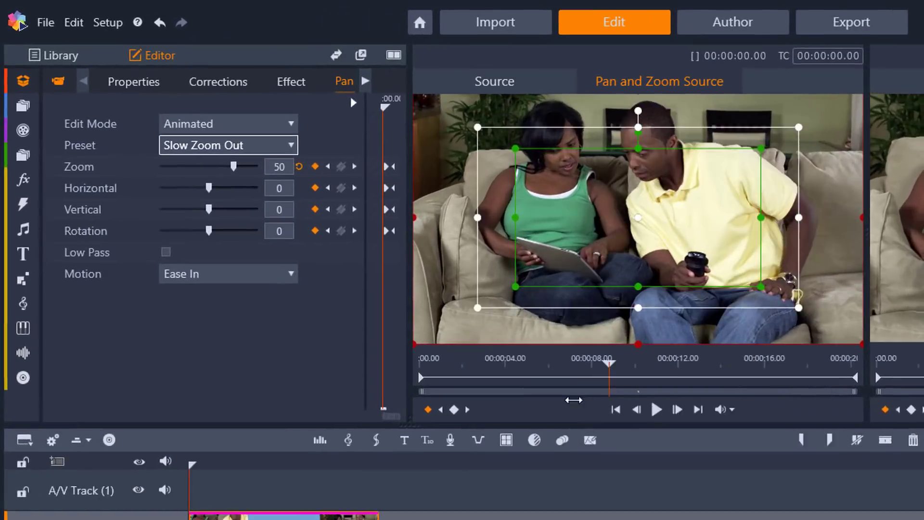
left_click_drag(573, 400, 372, 424)
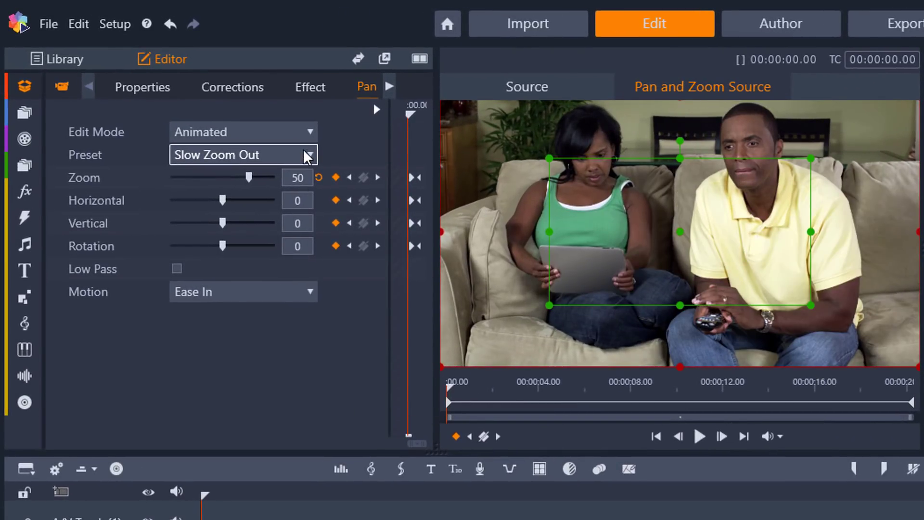
left_click(307, 155)
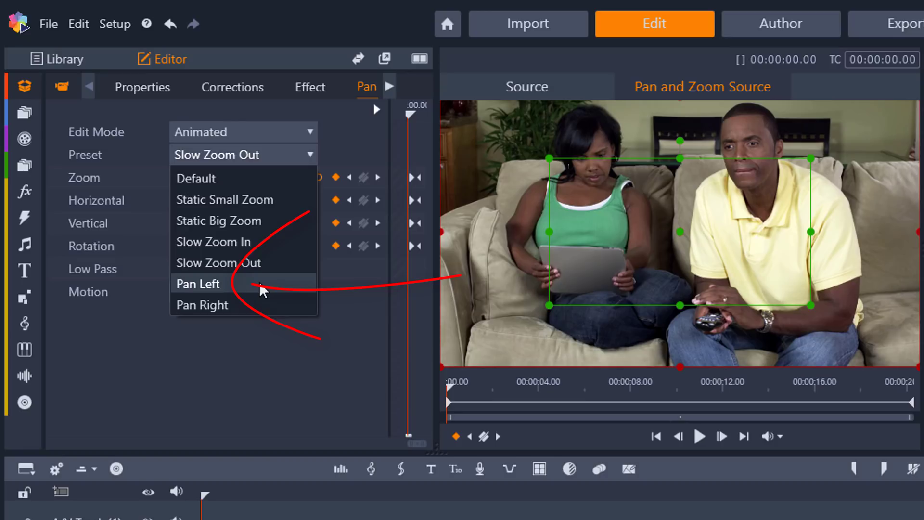
Preview the Pan Left preset, then switch to Pan Right (Horizontal -50) and preview it
left_click(259, 284)
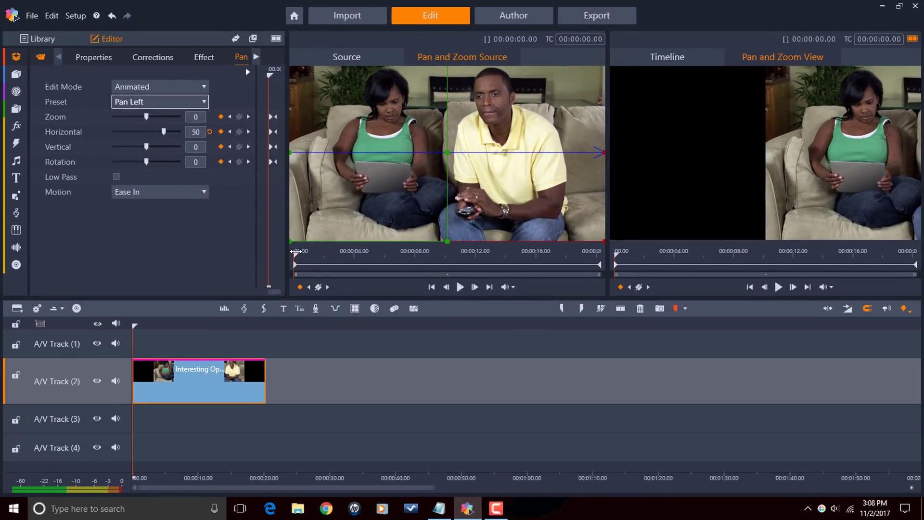
mouse_move(296, 256)
left_mouse_down()
mouse_move(457, 265)
mouse_move(267, 263)
left_mouse_up()
left_click(265, 135)
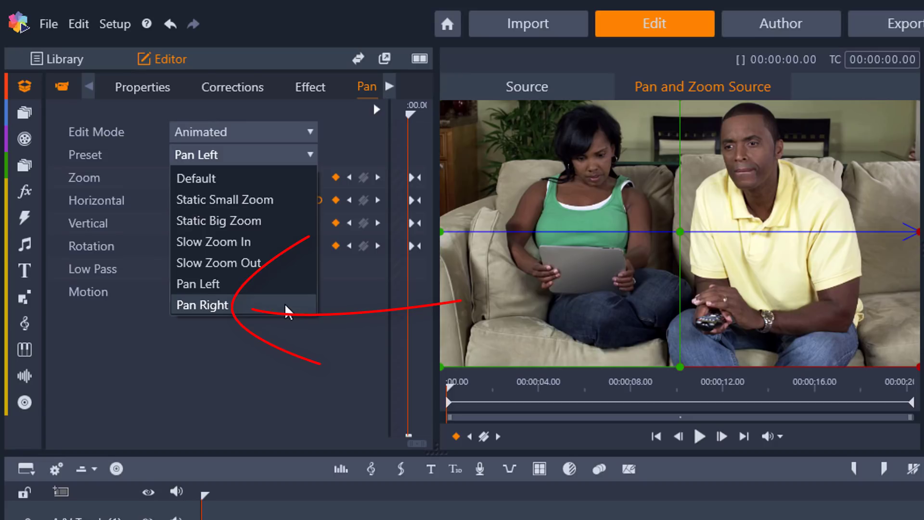
left_click(285, 304)
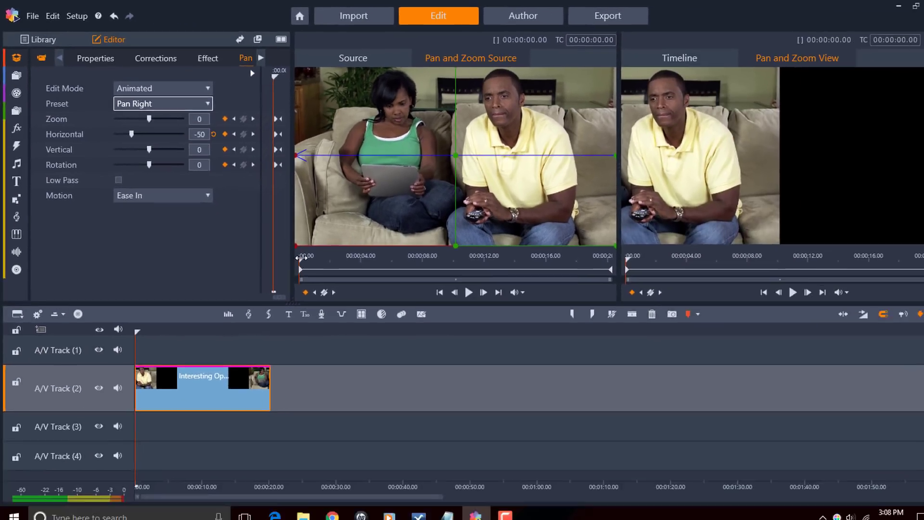
left_click_drag(449, 386, 561, 388)
left_click_drag(370, 255, 289, 258)
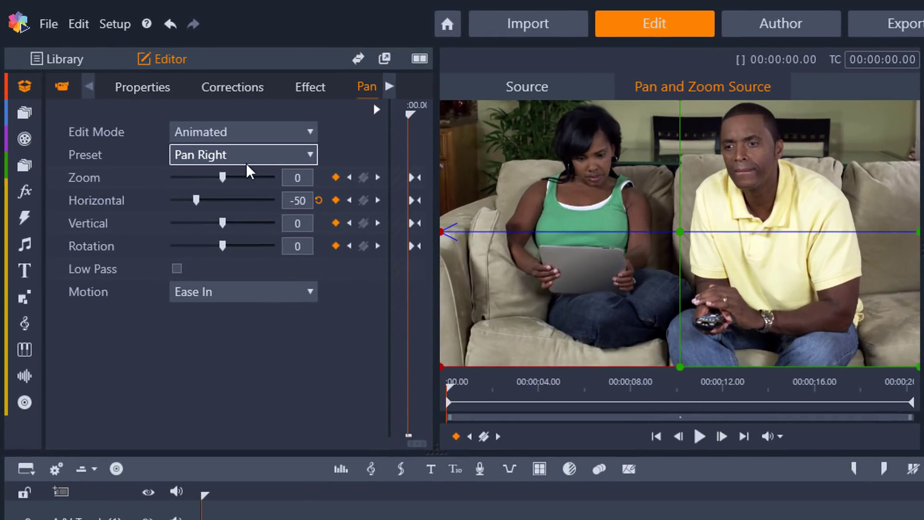
Apply the Slow Zoom In preset and widen the settings panel to reveal the keyframe timeline
left_click(290, 155)
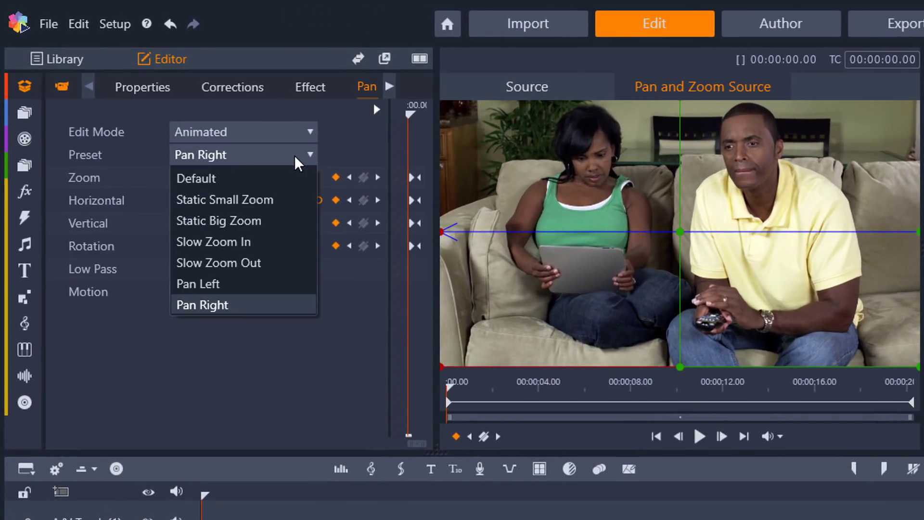
left_click(271, 246)
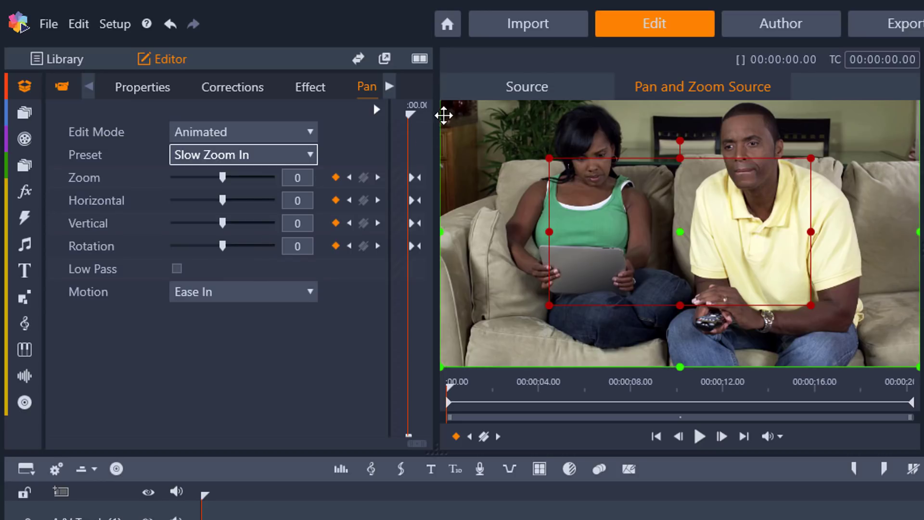
left_click_drag(436, 99, 717, 130)
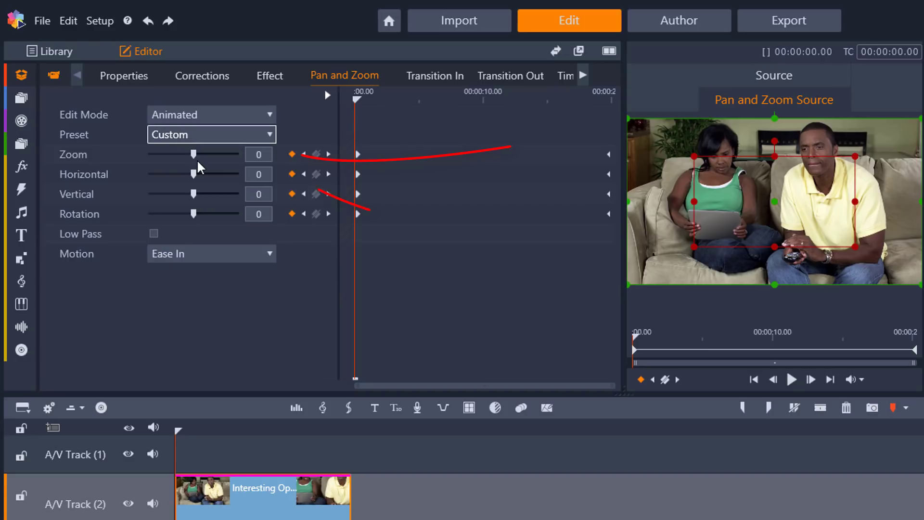
Set the starting zoom to 31.85 and raise the zoom at the clip's end to 61.025
left_click_drag(192, 154, 212, 157)
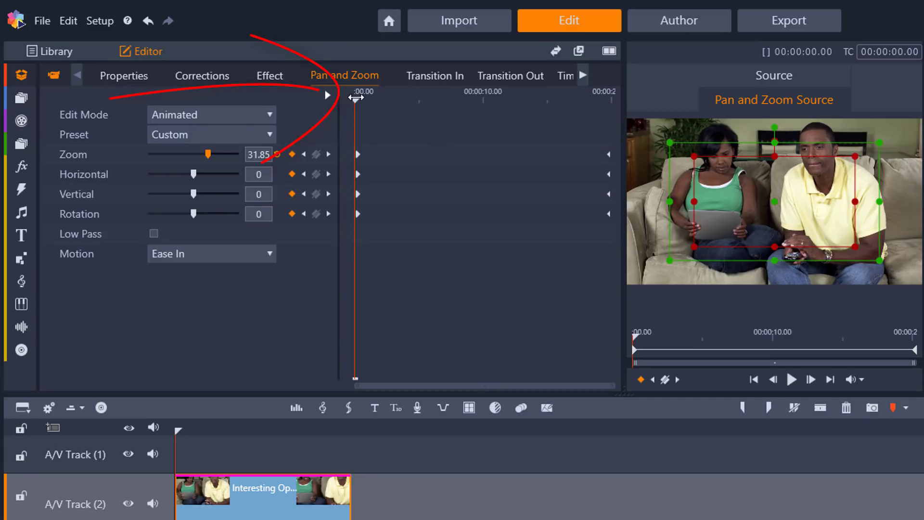
left_click_drag(356, 98, 615, 99)
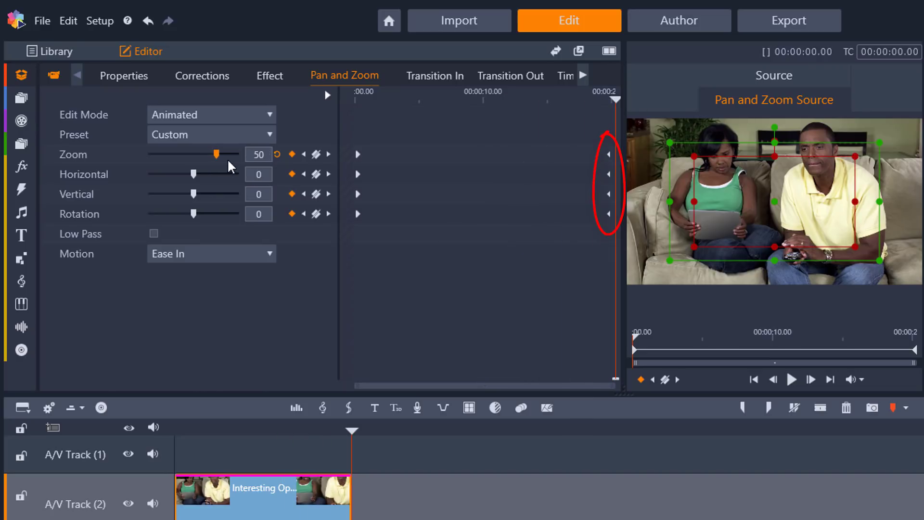
left_click_drag(217, 154, 216, 154)
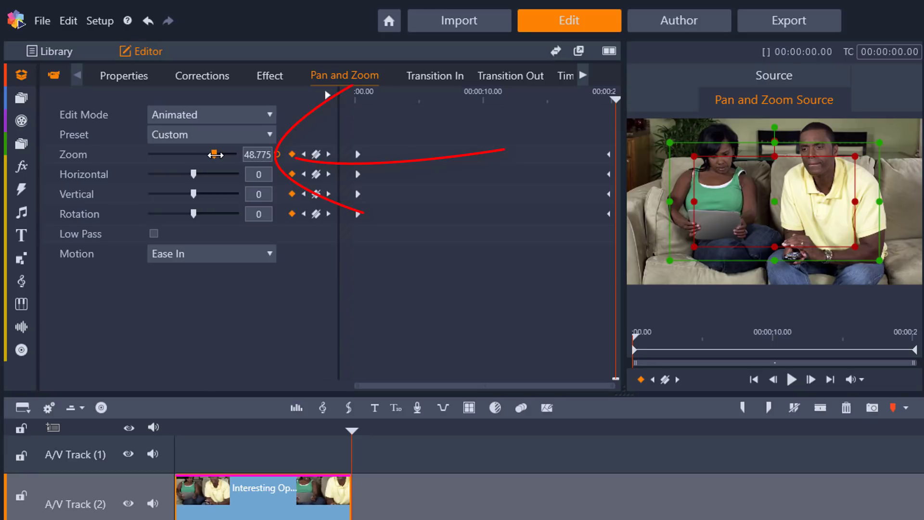
left_click_drag(215, 154, 220, 154)
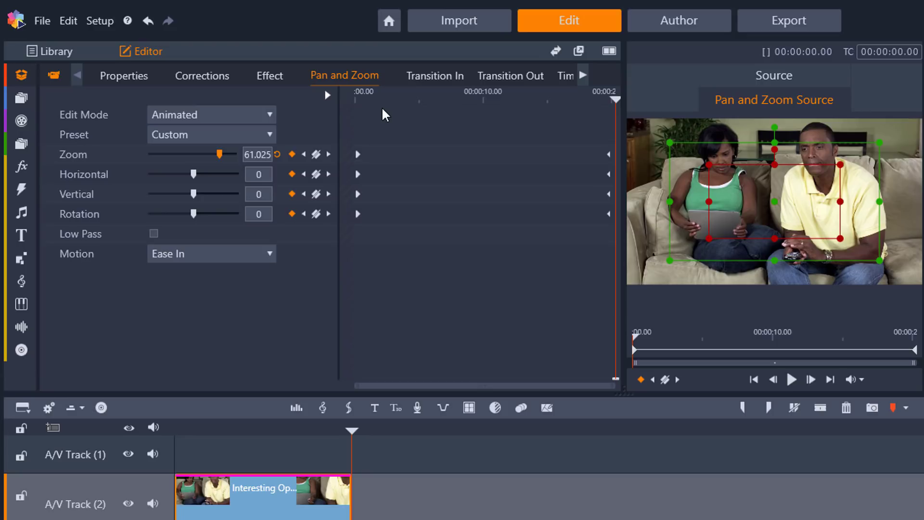
At 00:00, enlarge the green frame to Zoom 23.962, Horizontal 3.589, Vertical -3.589
left_click_drag(615, 98, 355, 98)
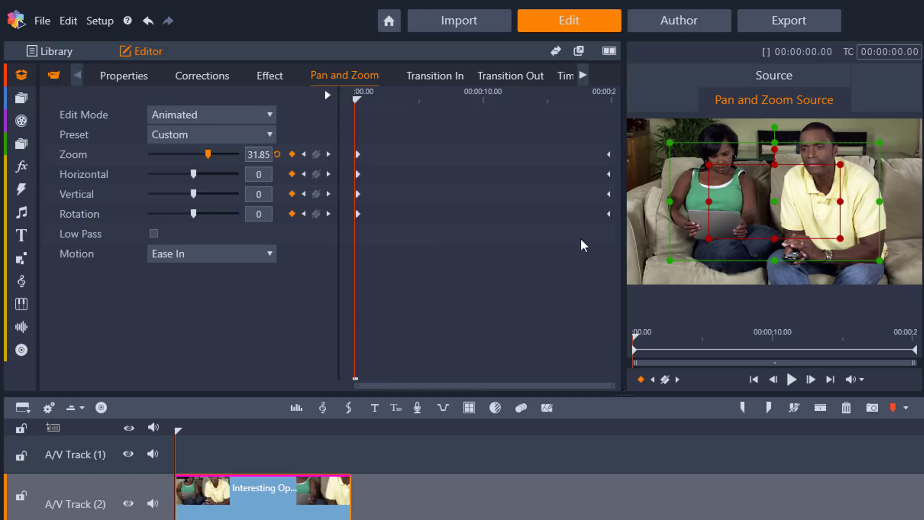
left_click_drag(666, 141, 649, 131)
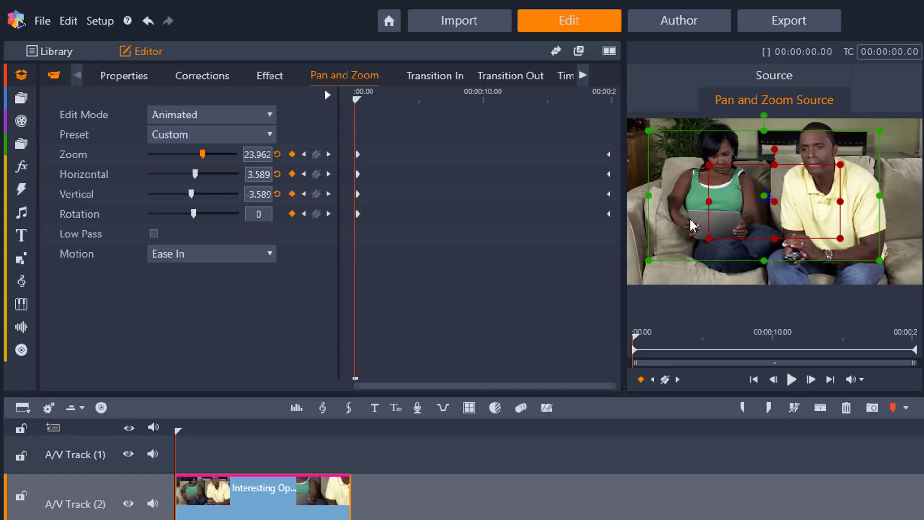
left_click_drag(356, 102, 330, 102)
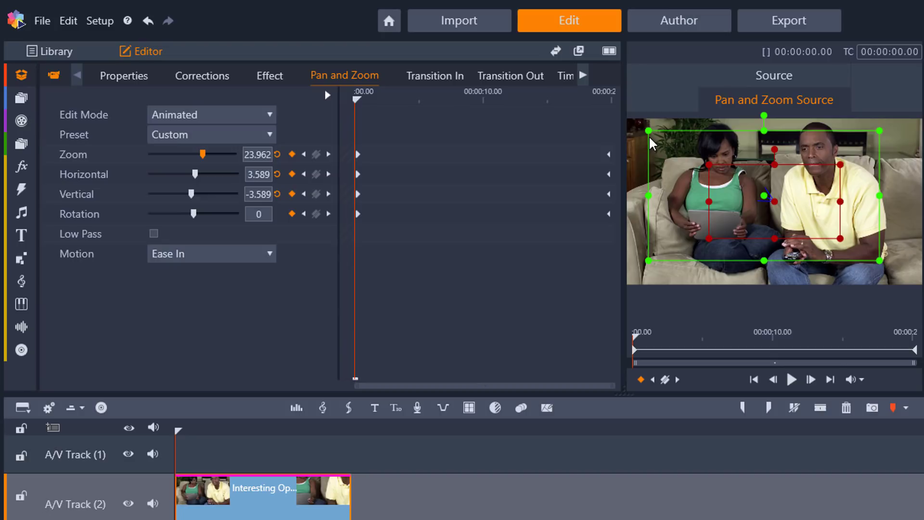
left_click(260, 153)
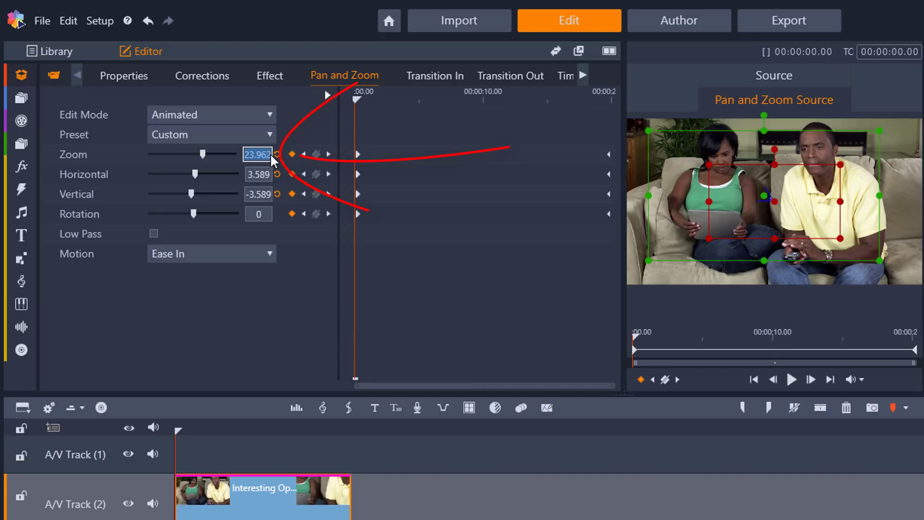
Set the start frame to Zoom 80, Horizontal -7 and Vertical 30, framing the remote
type("8")
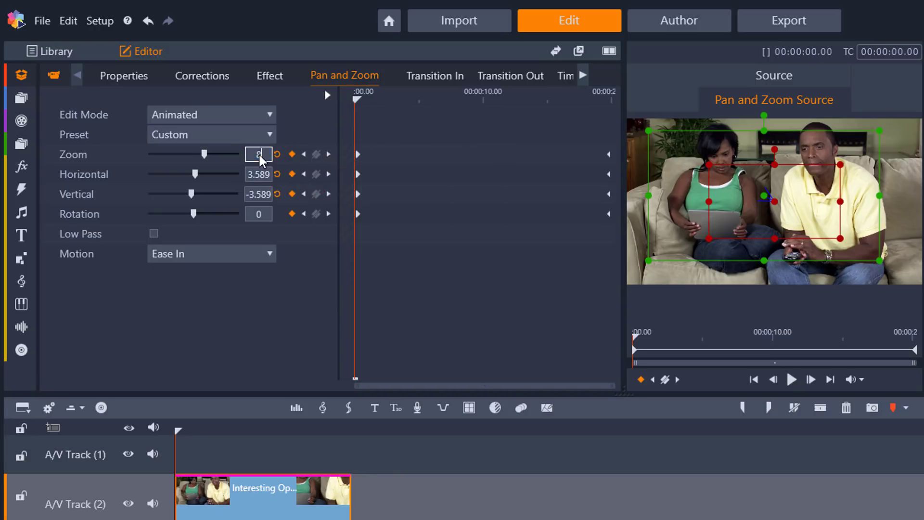
type("0")
key("Return")
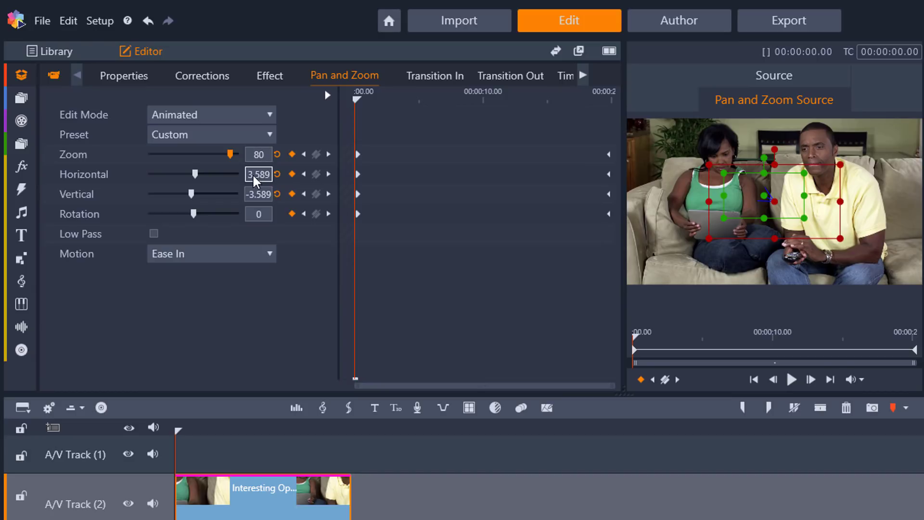
left_click(254, 176)
key("Return")
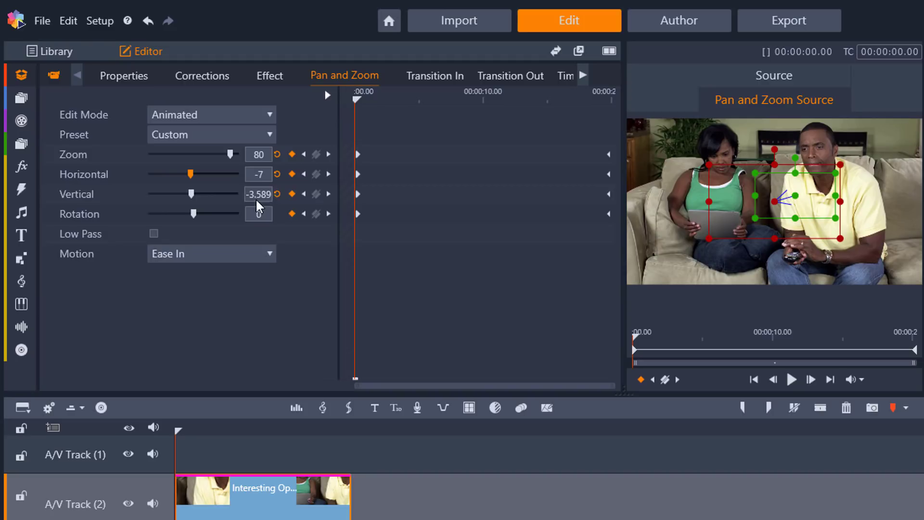
left_click(264, 194)
type("30")
key("Return")
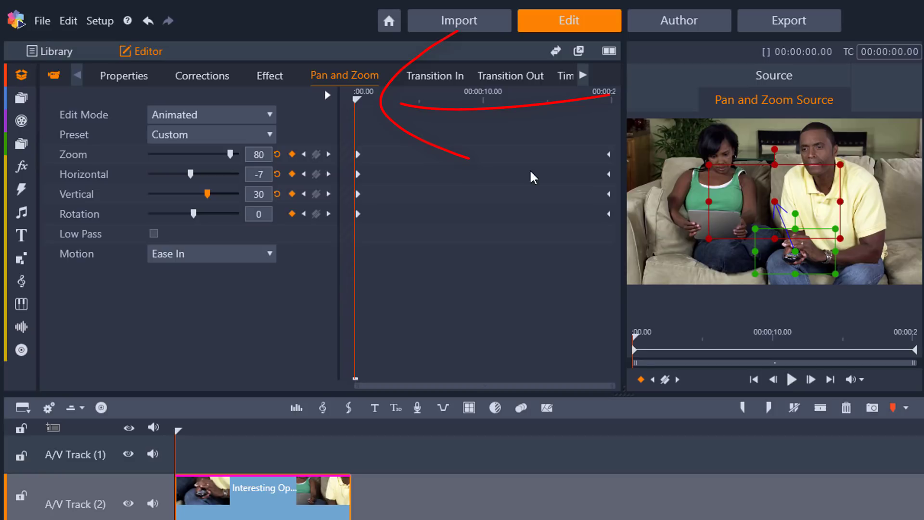
Reset the Zoom to 0 at the clip's end, then move to the 10-second point
left_click_drag(357, 99, 626, 101)
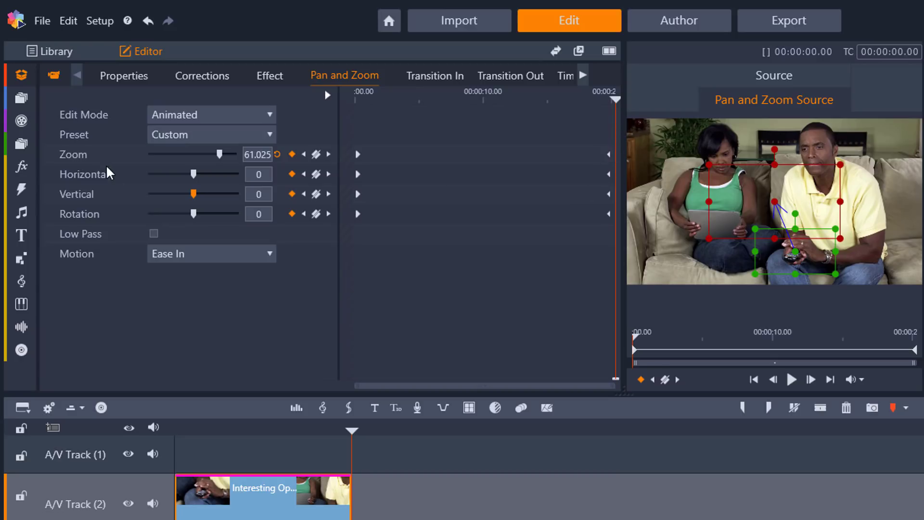
double_click(75, 161)
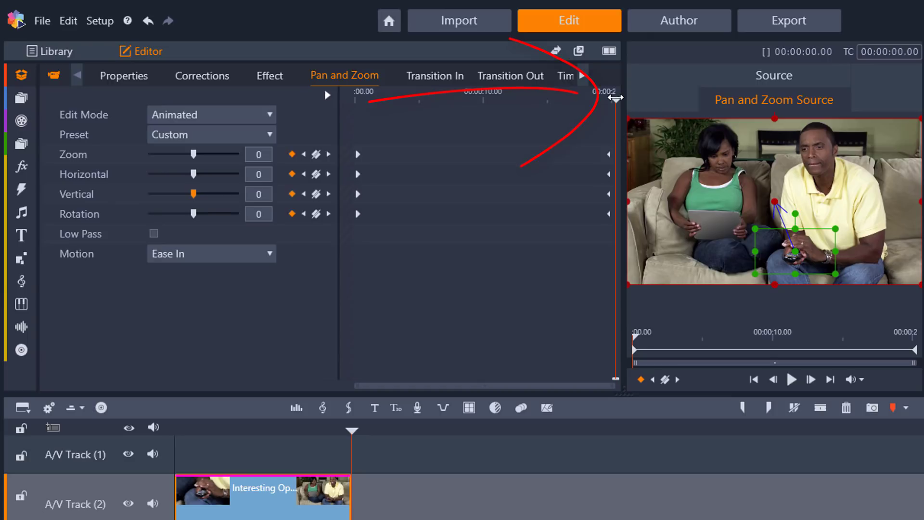
mouse_move(615, 98)
left_mouse_down()
mouse_move(541, 107)
mouse_move(482, 132)
left_mouse_up()
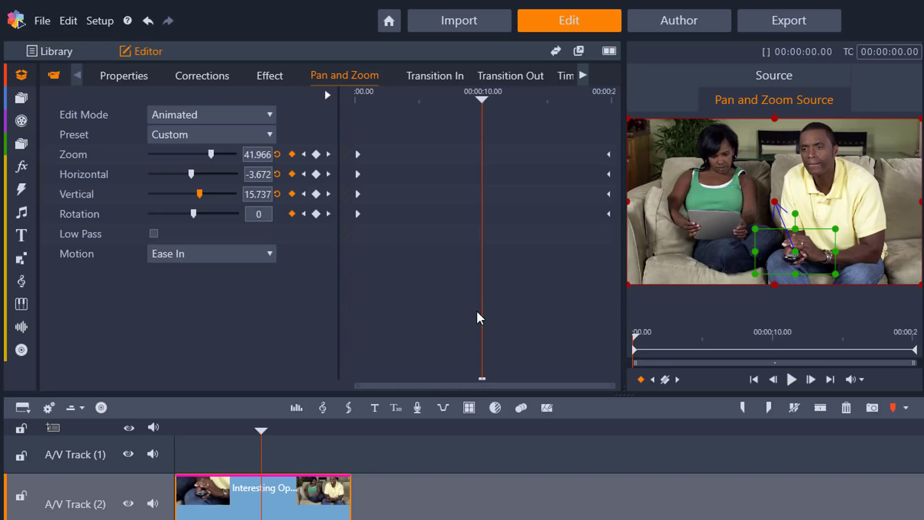
At 10 seconds, reset Zoom, Horizontal and Vertical to 0 for a full-frame keyframe
double_click(72, 161)
double_click(81, 177)
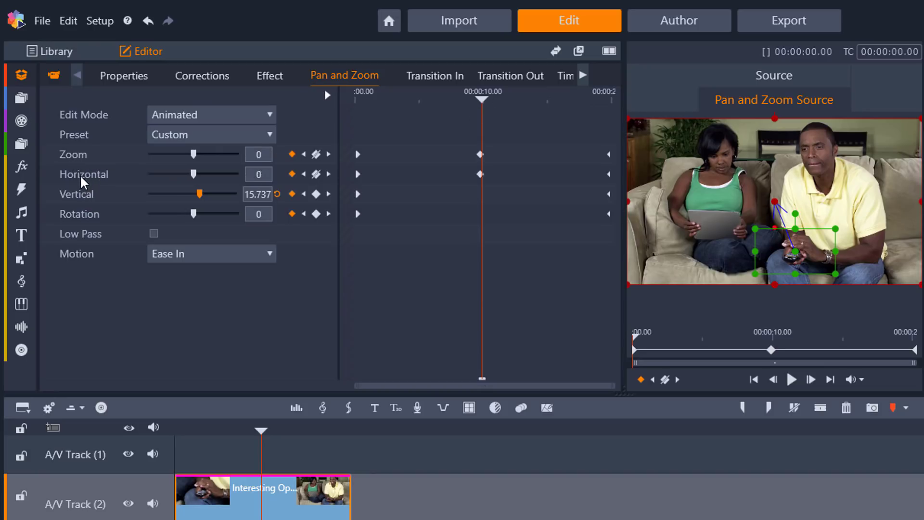
double_click(77, 197)
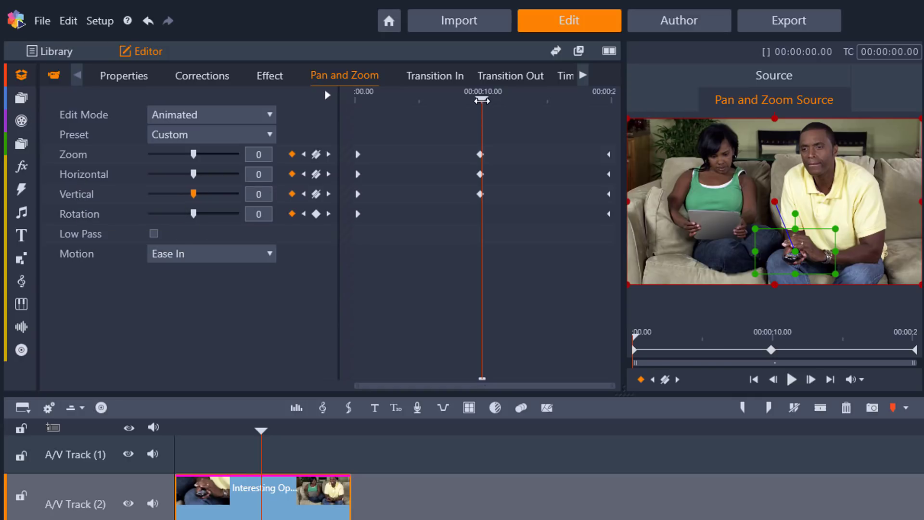
left_click_drag(482, 100, 324, 189)
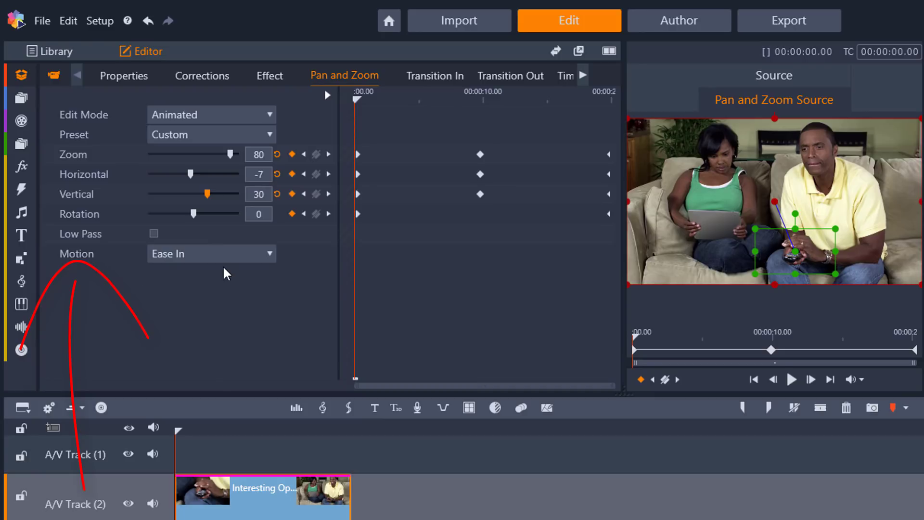
left_click(264, 256)
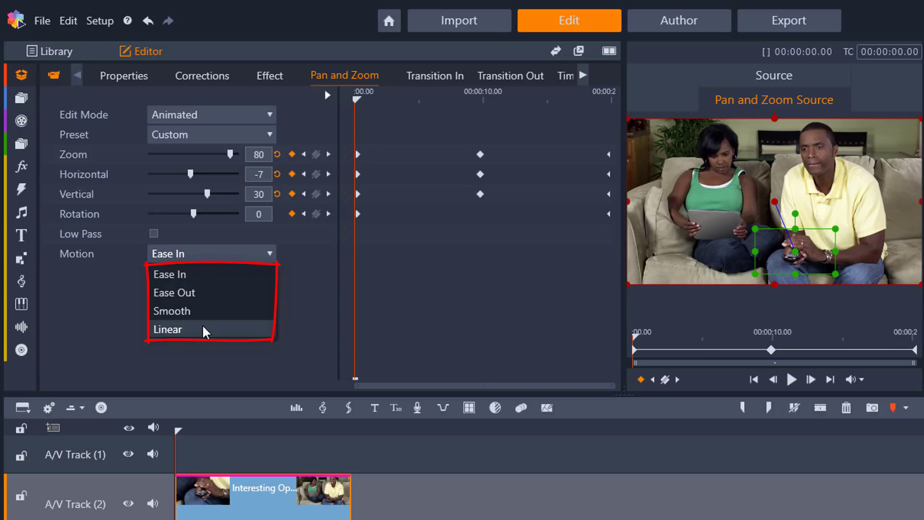
left_click(316, 331)
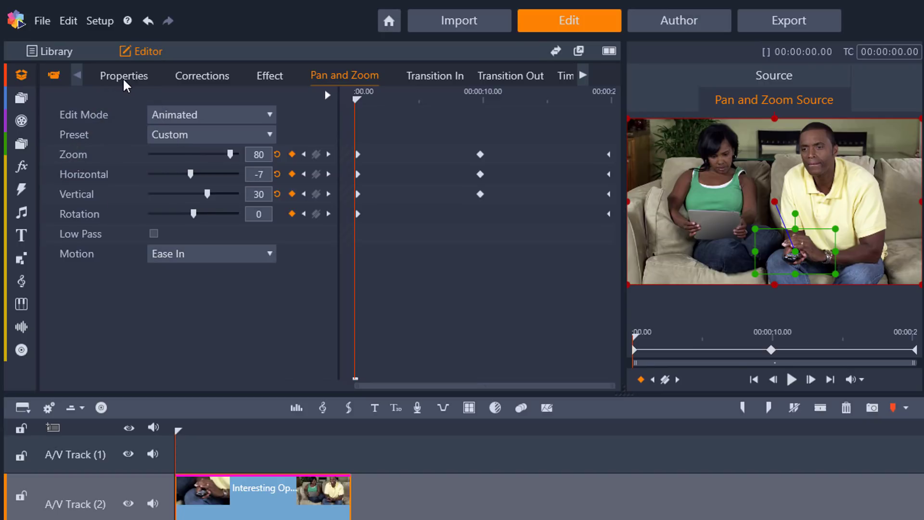
left_click(124, 77)
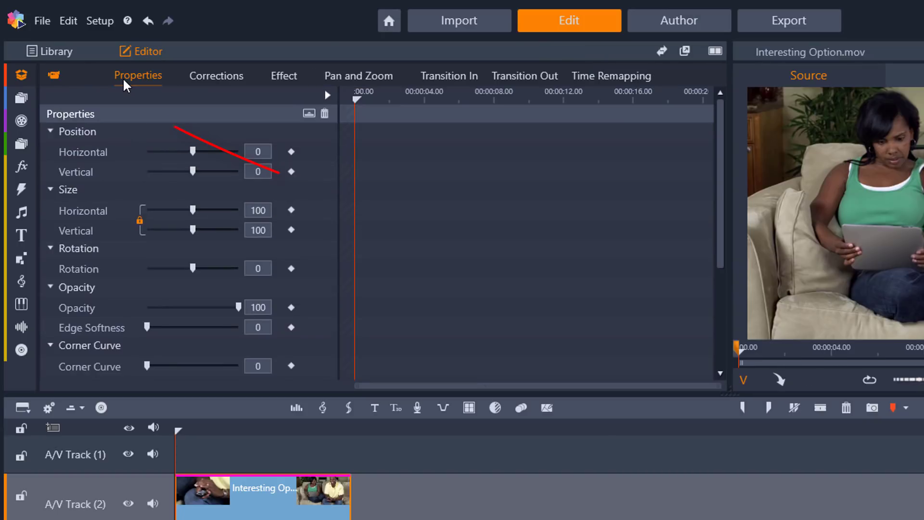
Return to the media library
left_click(61, 52)
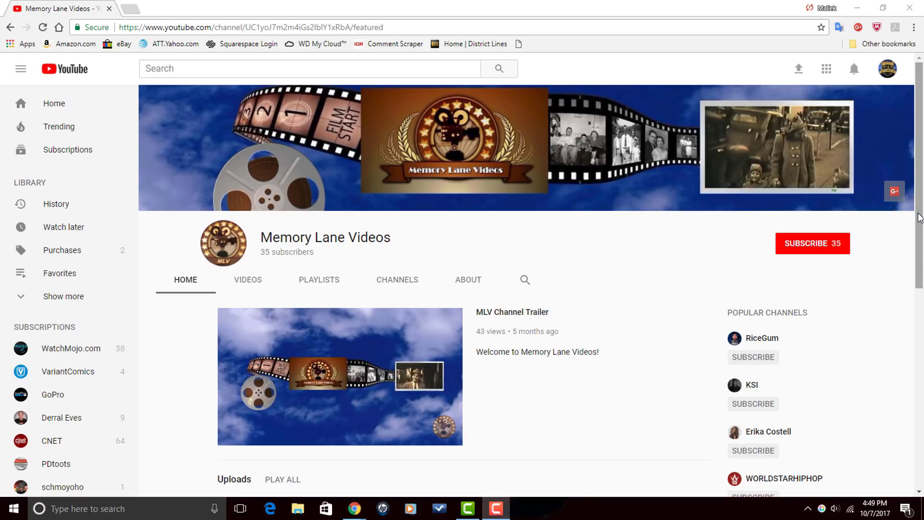
Show all uploaded videos on the Memory Lane Videos channel
mouse_move(919, 218)
left_mouse_down()
mouse_move(922, 405)
mouse_move(922, 229)
left_mouse_up()
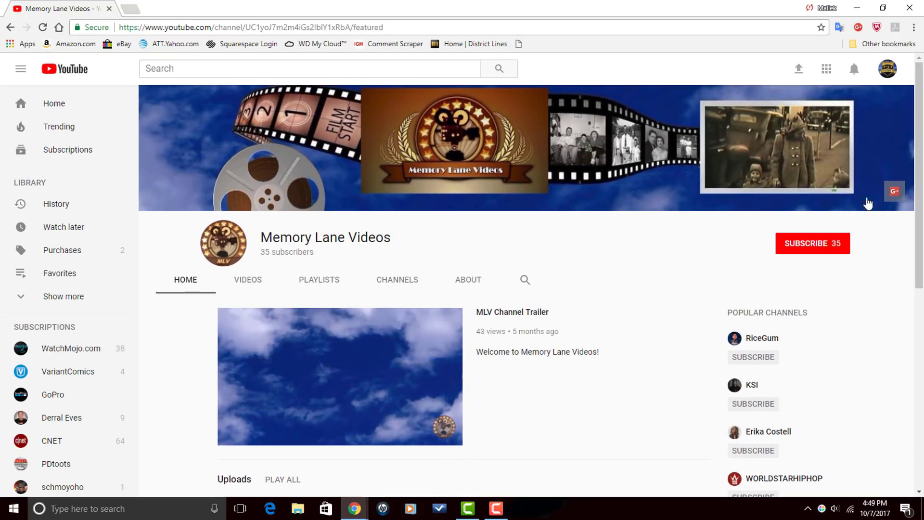
left_click(245, 280)
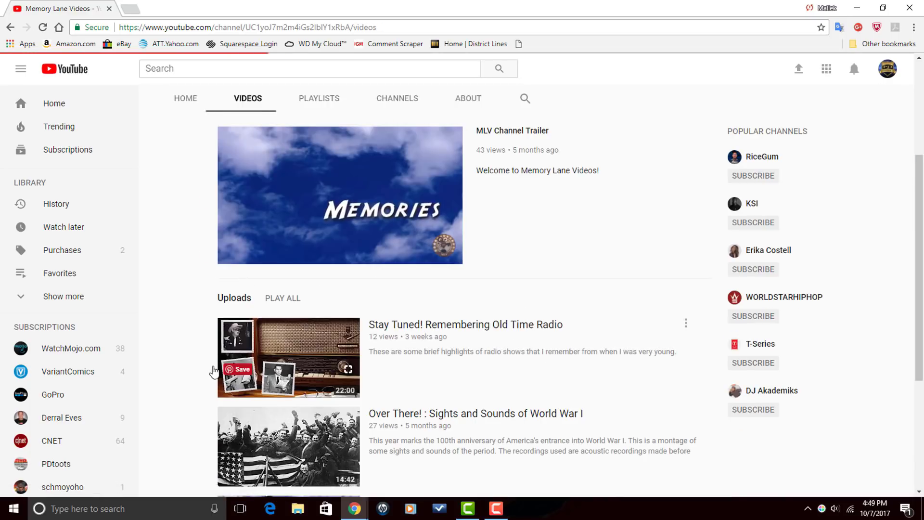